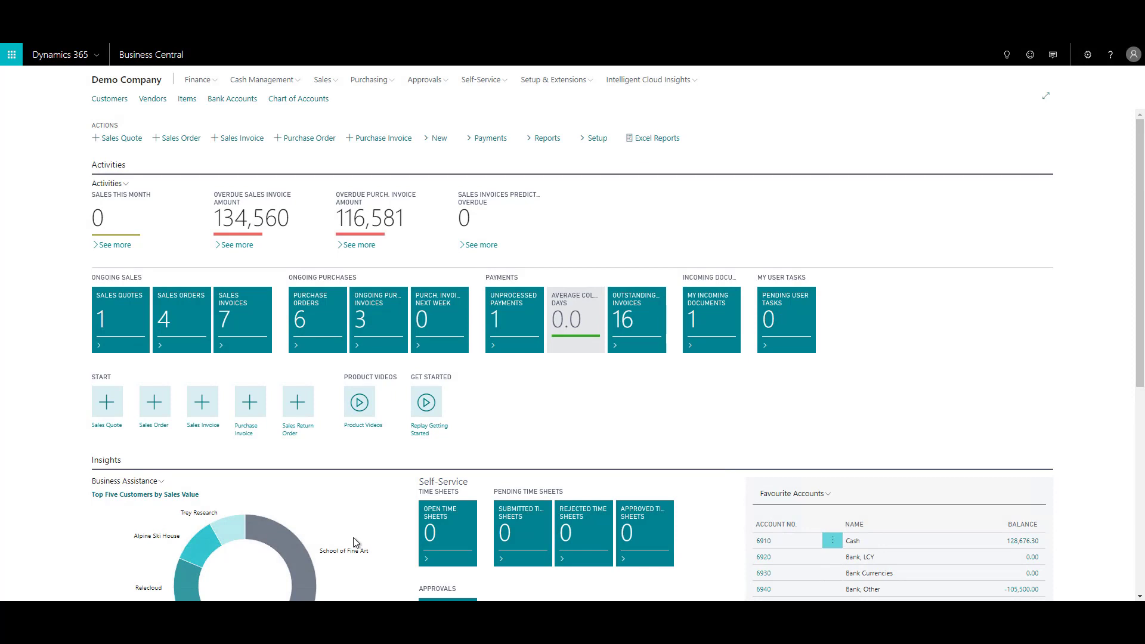
Step: Open the Chart of Accounts, select 1111 Stock Sales and bring up its Account > Dimensions menu
left_click(210, 80)
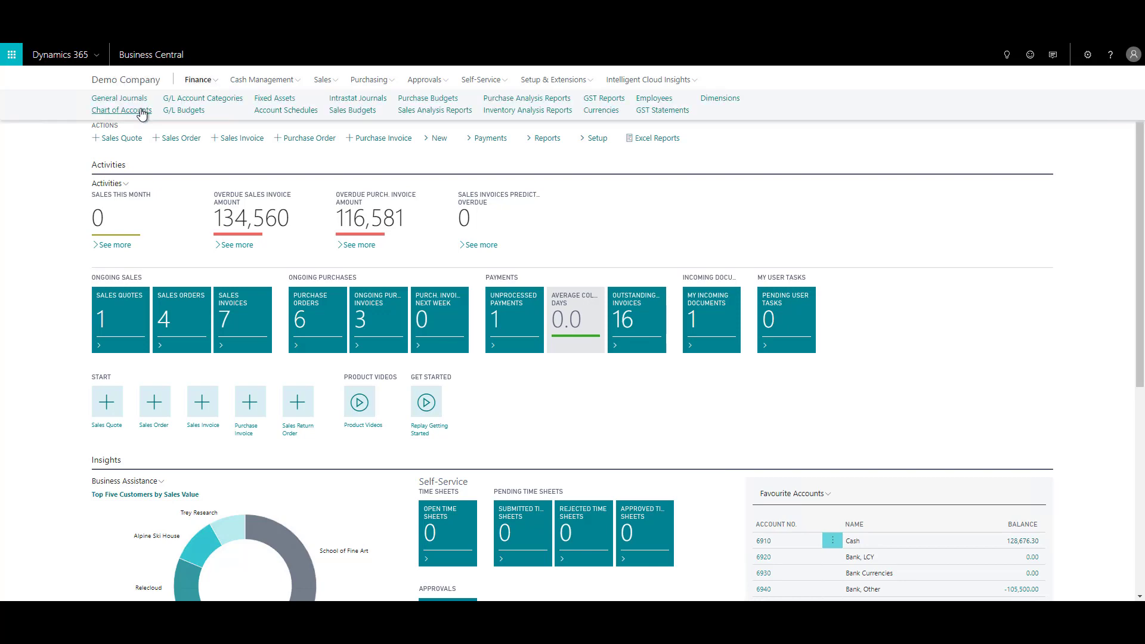
left_click(142, 112)
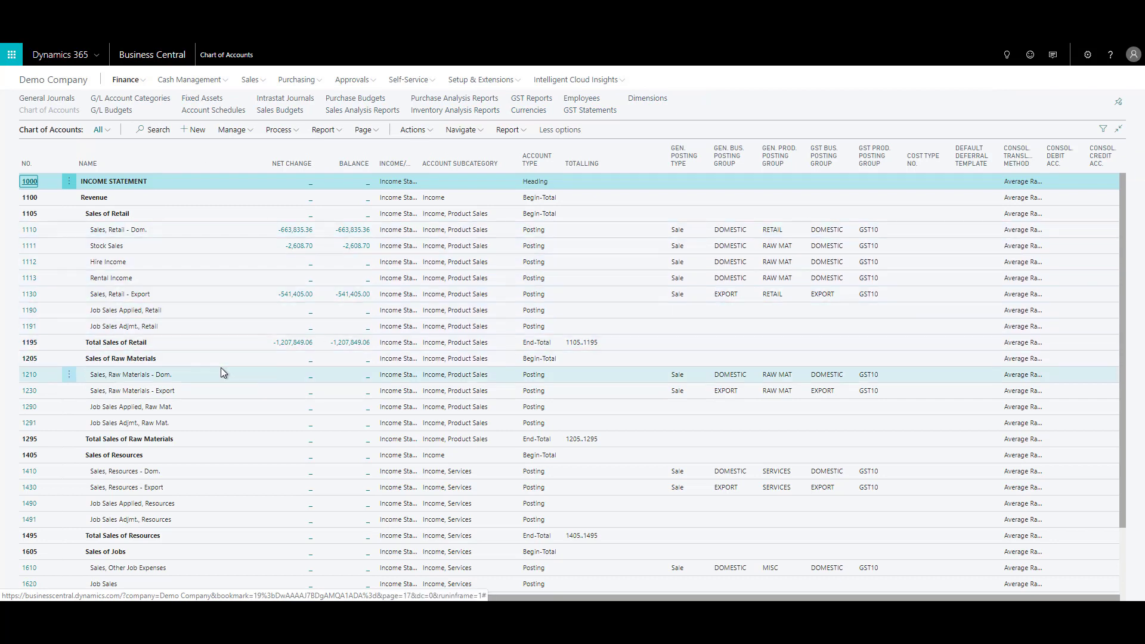
left_click(103, 248)
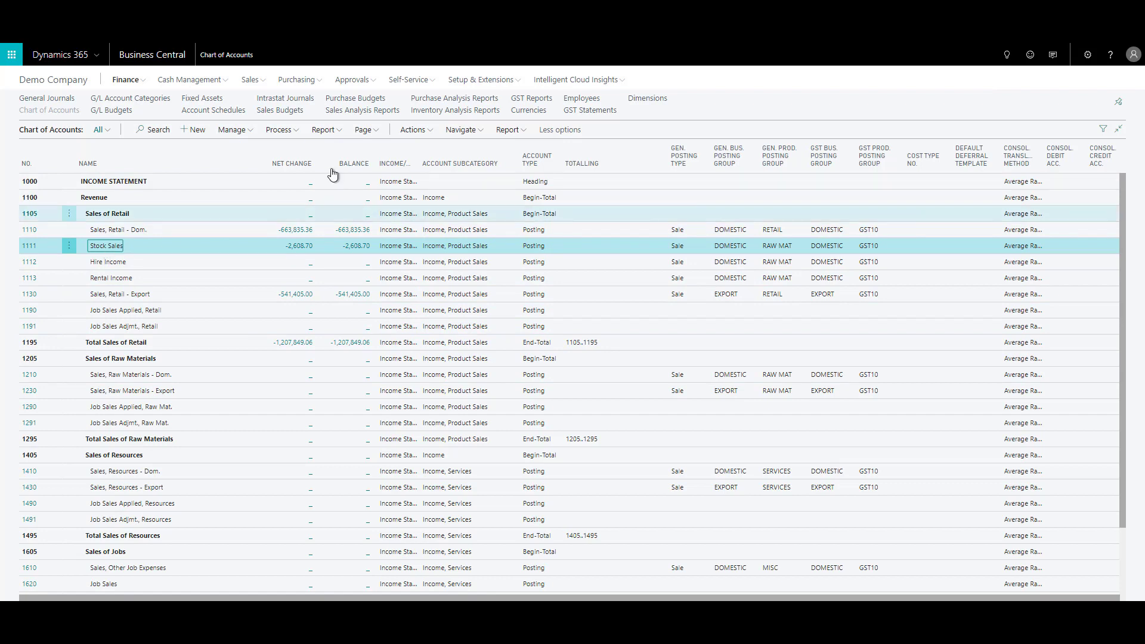
left_click(463, 133)
mouse_move(467, 150)
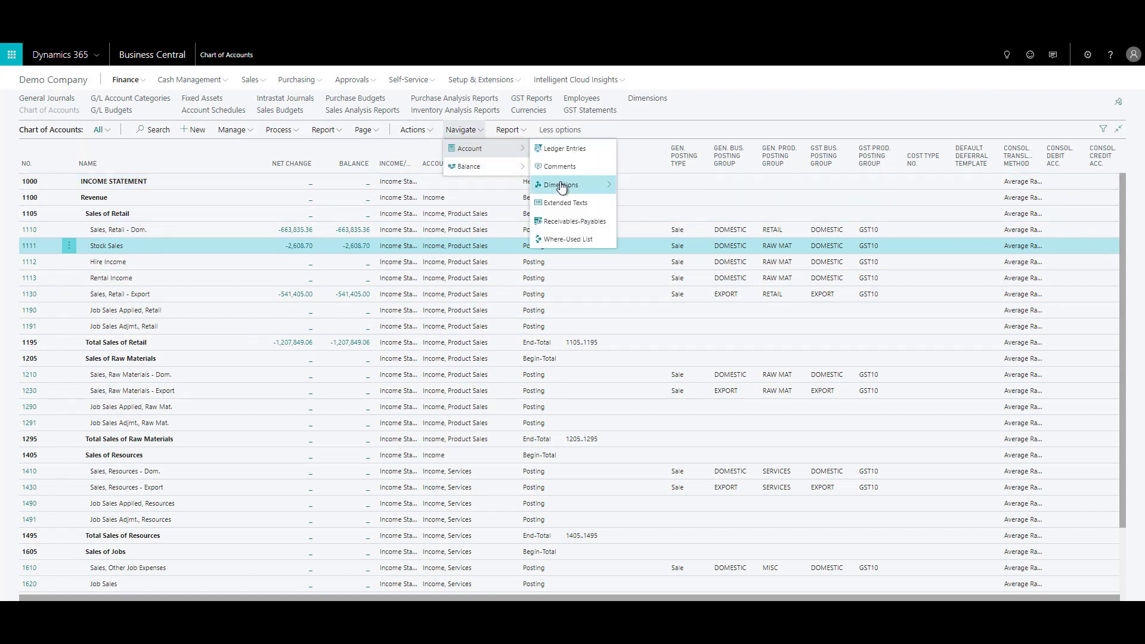
mouse_move(560, 184)
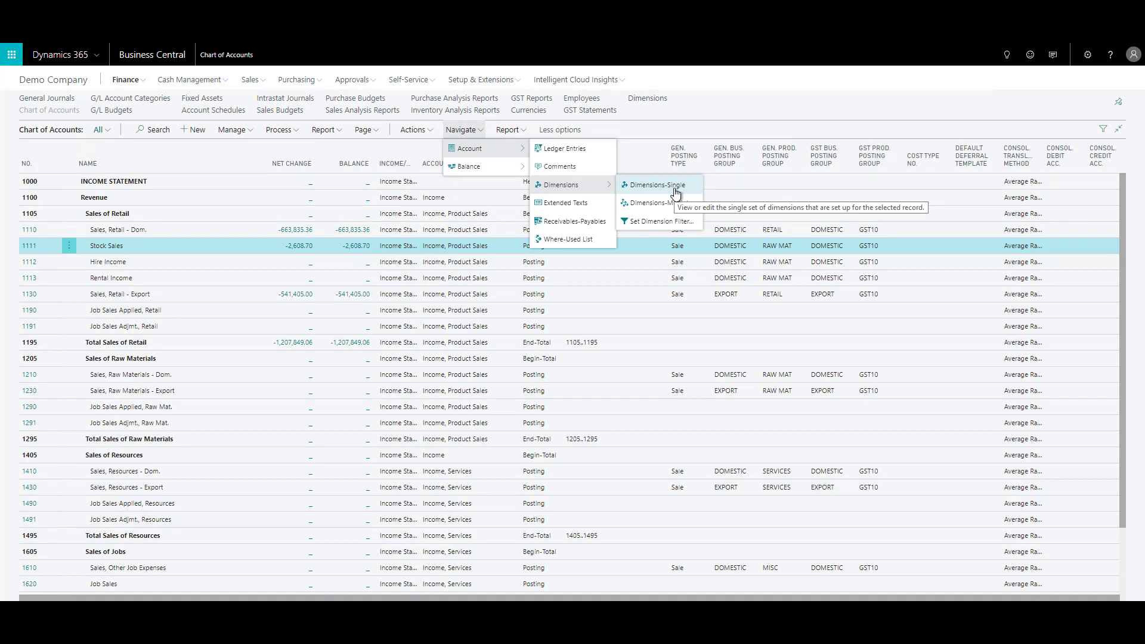
Step: Open the default dimensions from account 1111's card
left_click(29, 250)
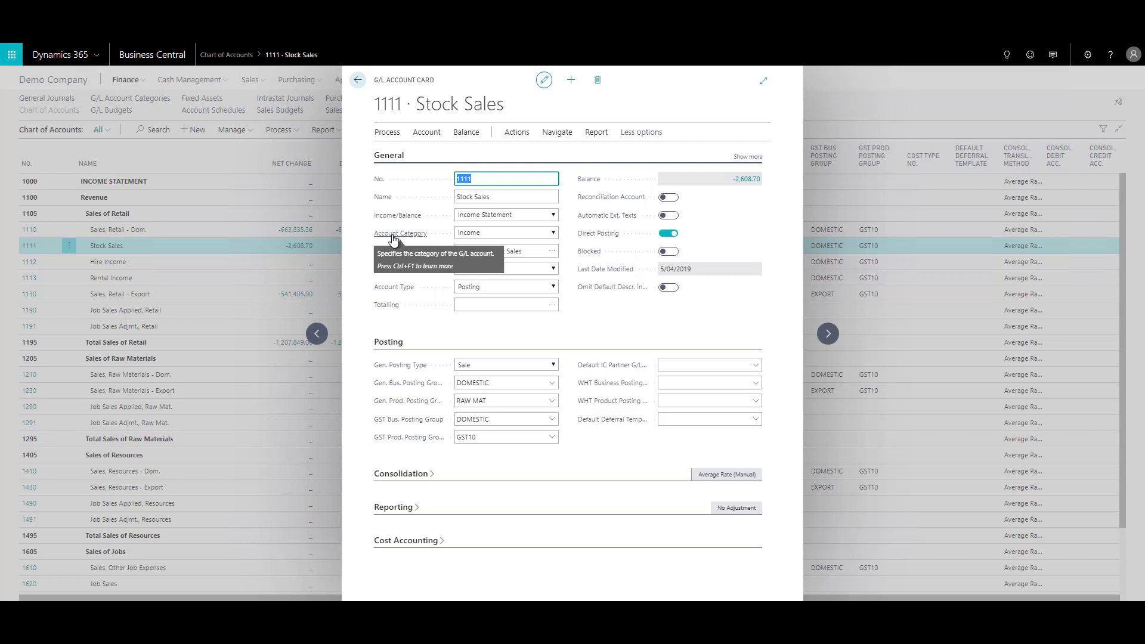
left_click(433, 142)
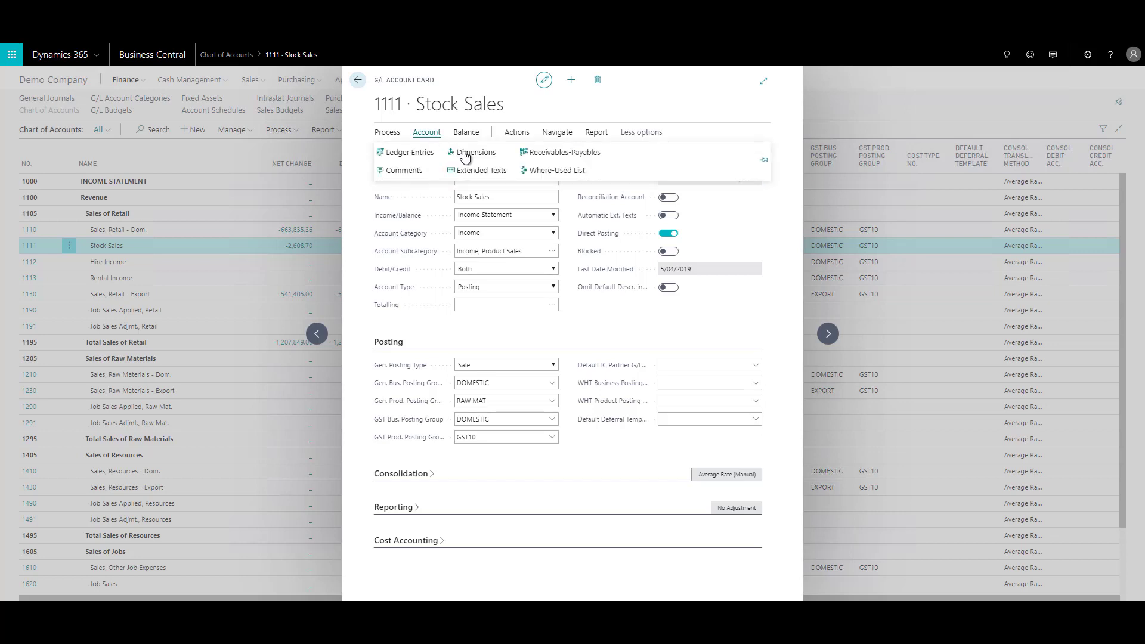
left_click(464, 154)
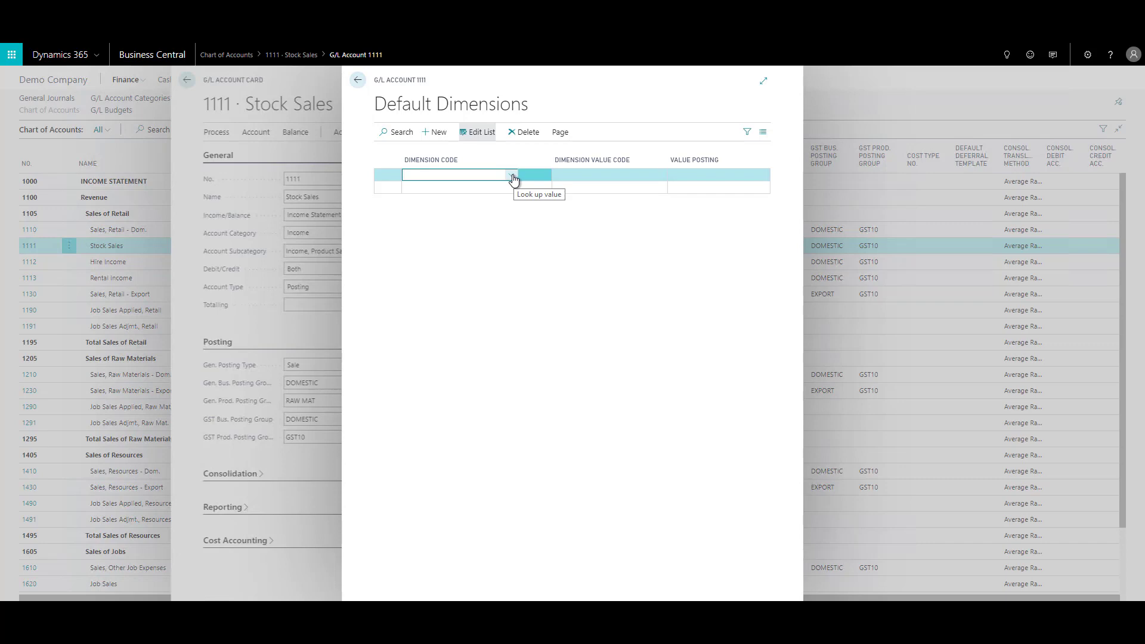
Step: Add a DEPARTMENT default dimension with value ADM and Code Mandatory value posting
left_click(505, 179)
left_click(450, 227)
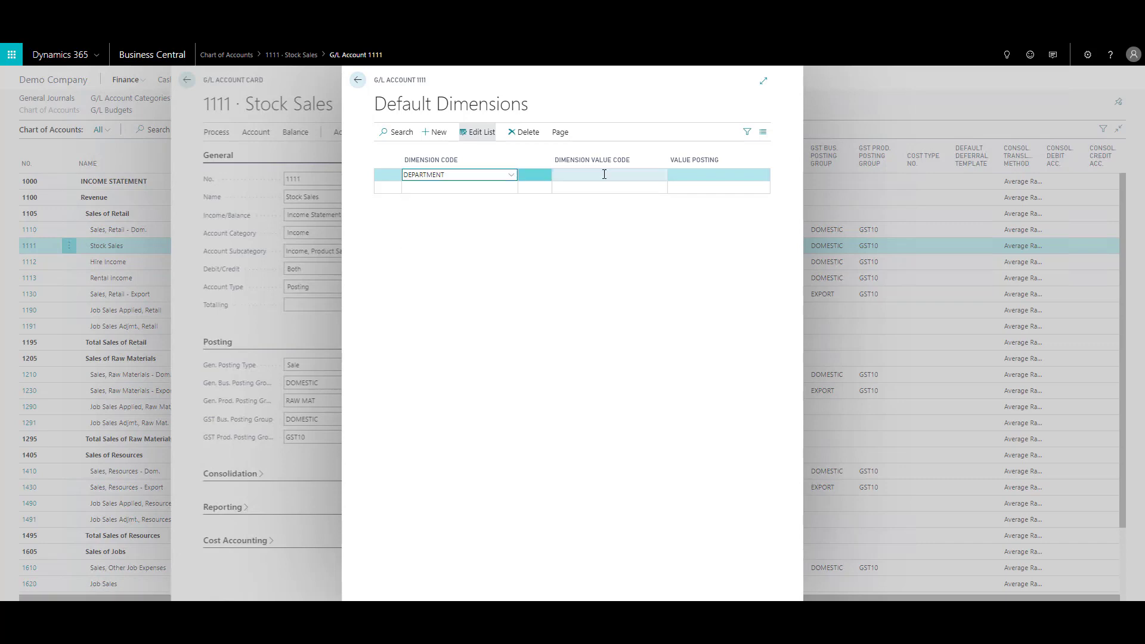
left_click(648, 175)
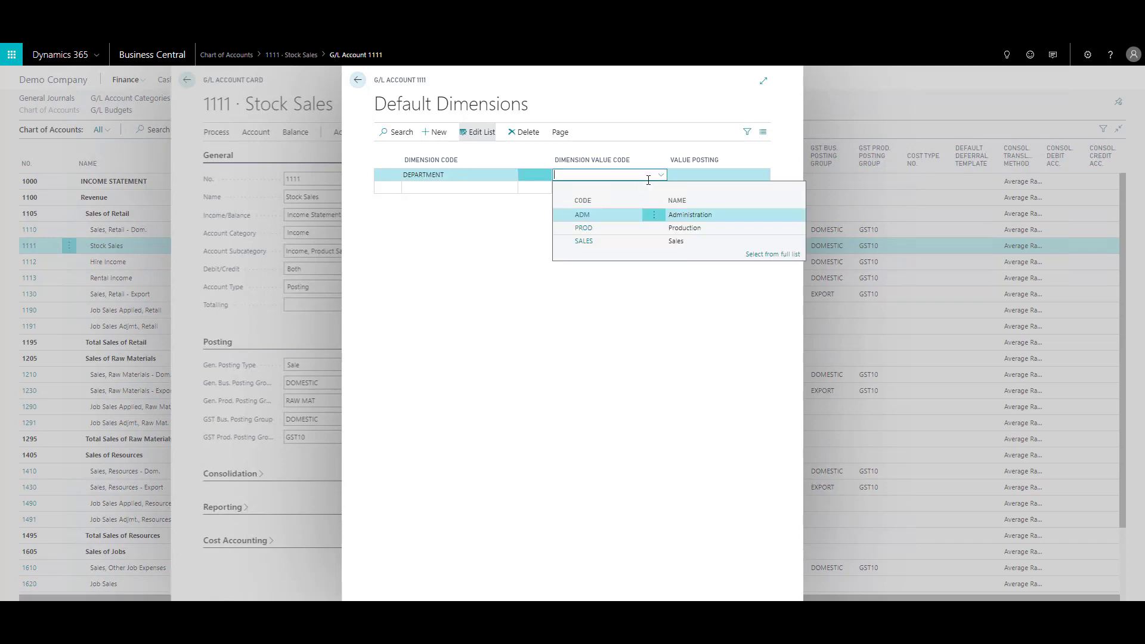
left_click(617, 214)
left_click(732, 174)
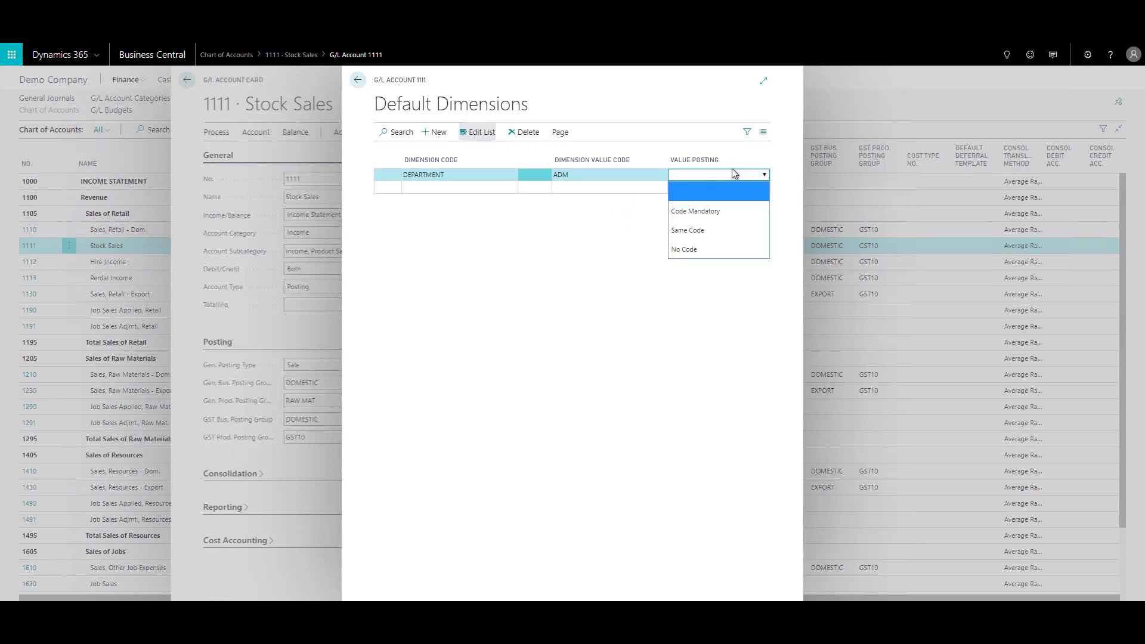
left_click(720, 211)
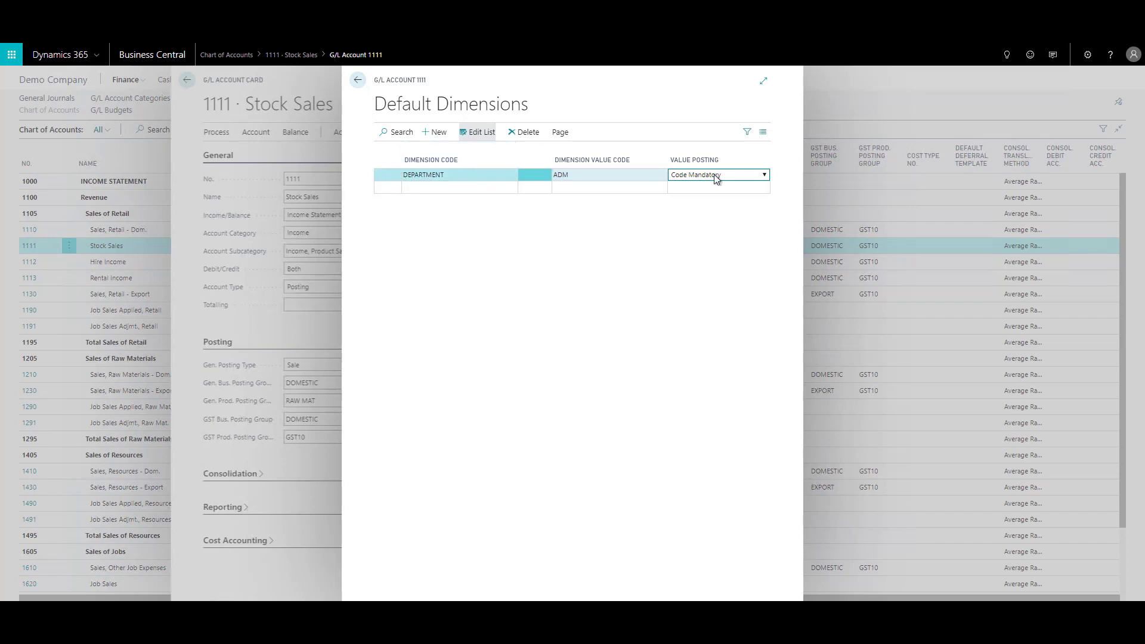
left_click(765, 180)
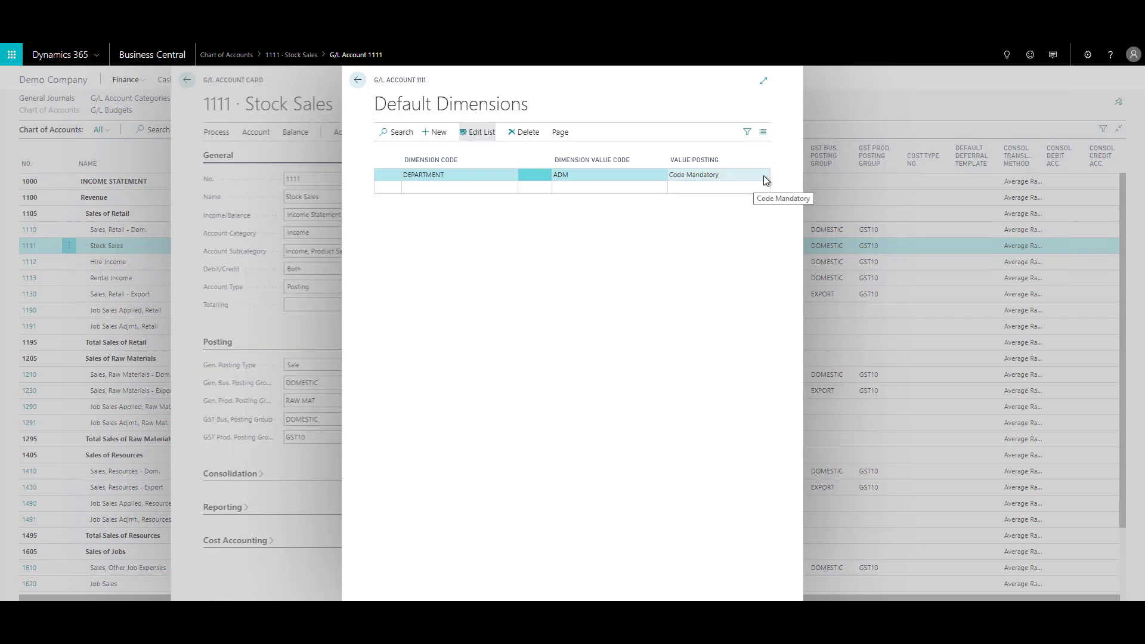
left_click(765, 180)
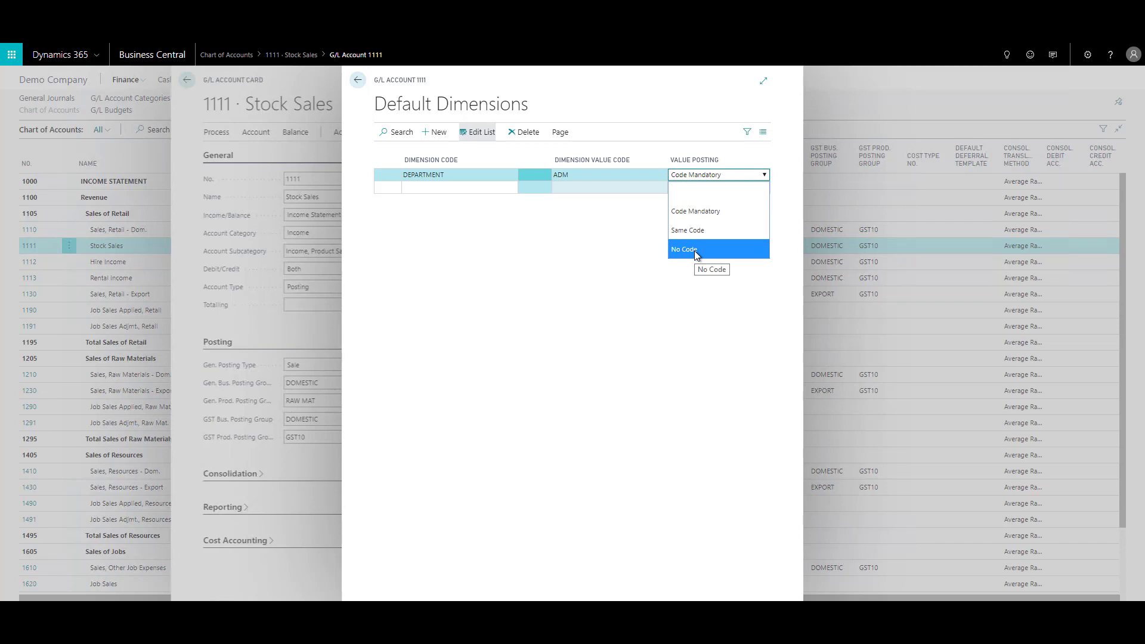
left_click(584, 222)
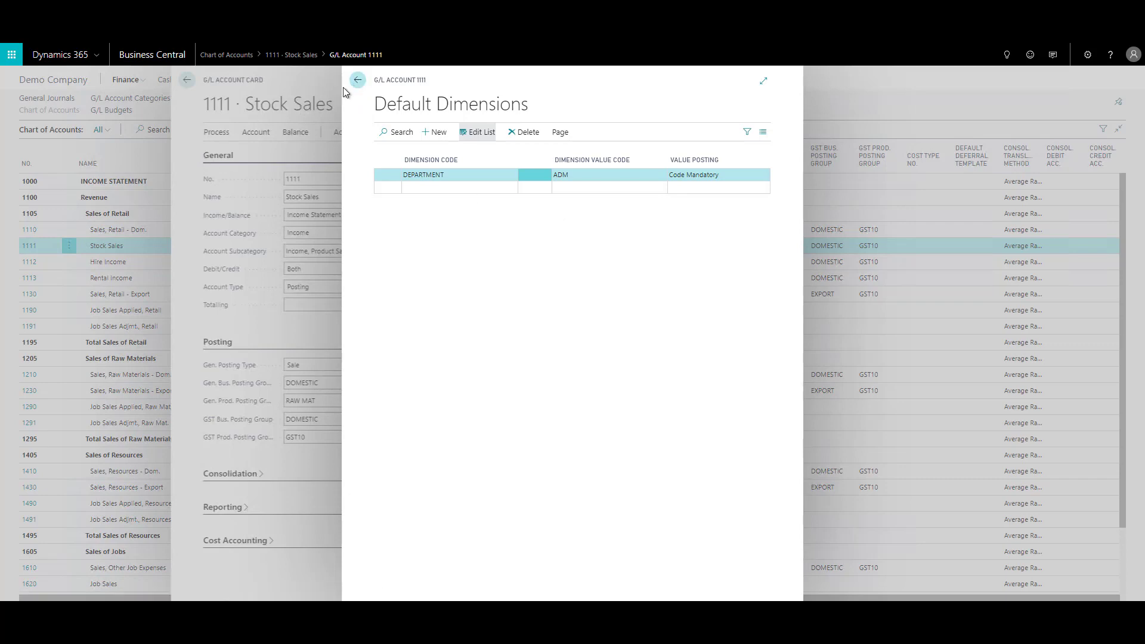
Step: Return to the Chart of Accounts, select accounts 1112, 1113 and 1130, and reach Dimensions-Multiple
left_click(217, 108)
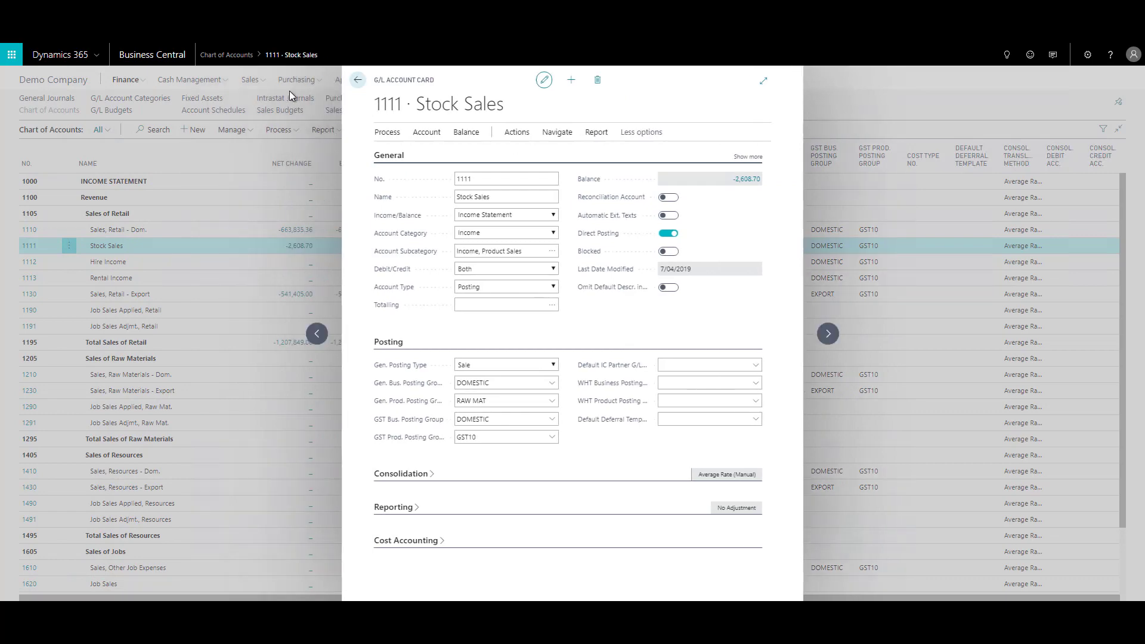
left_click(358, 81)
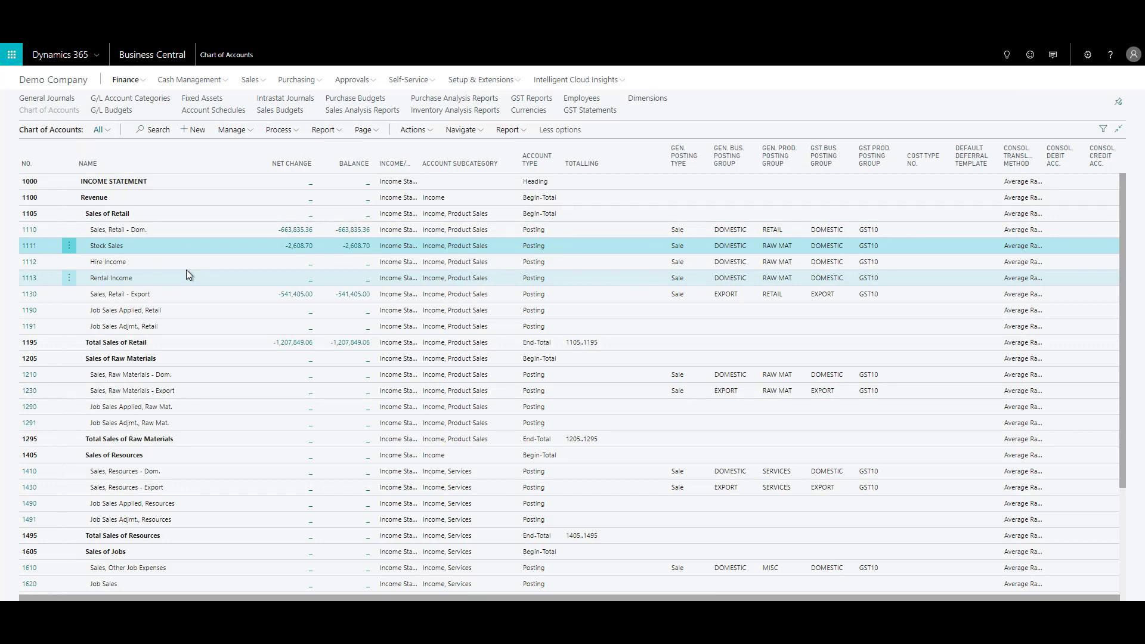
key("Down")
key("Down")
key("Down")
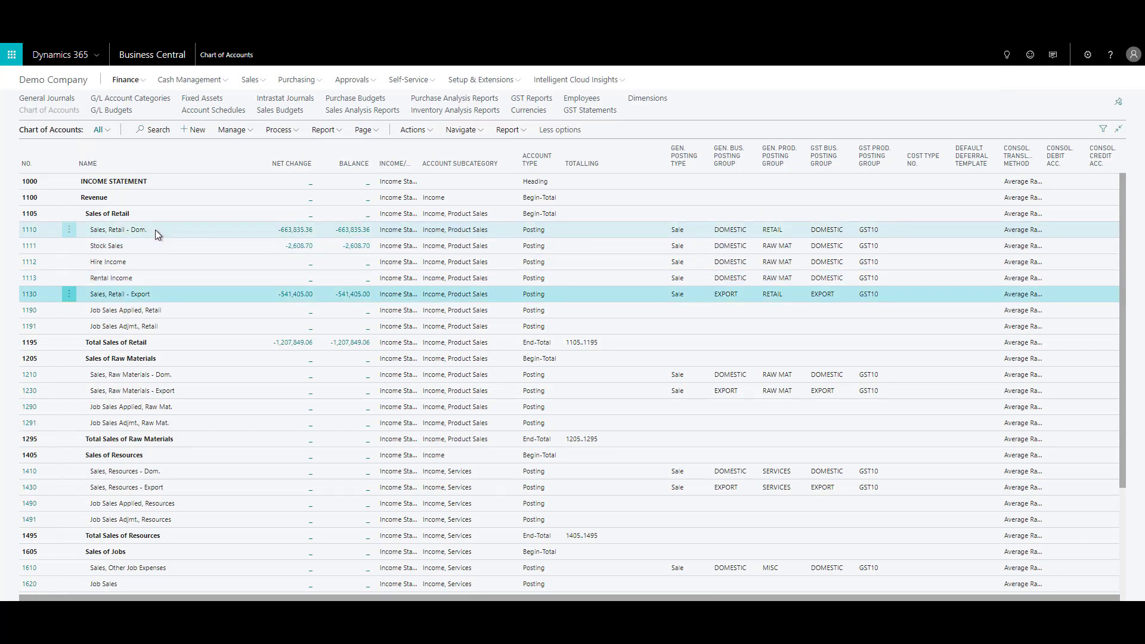
left_click(155, 230, "shift")
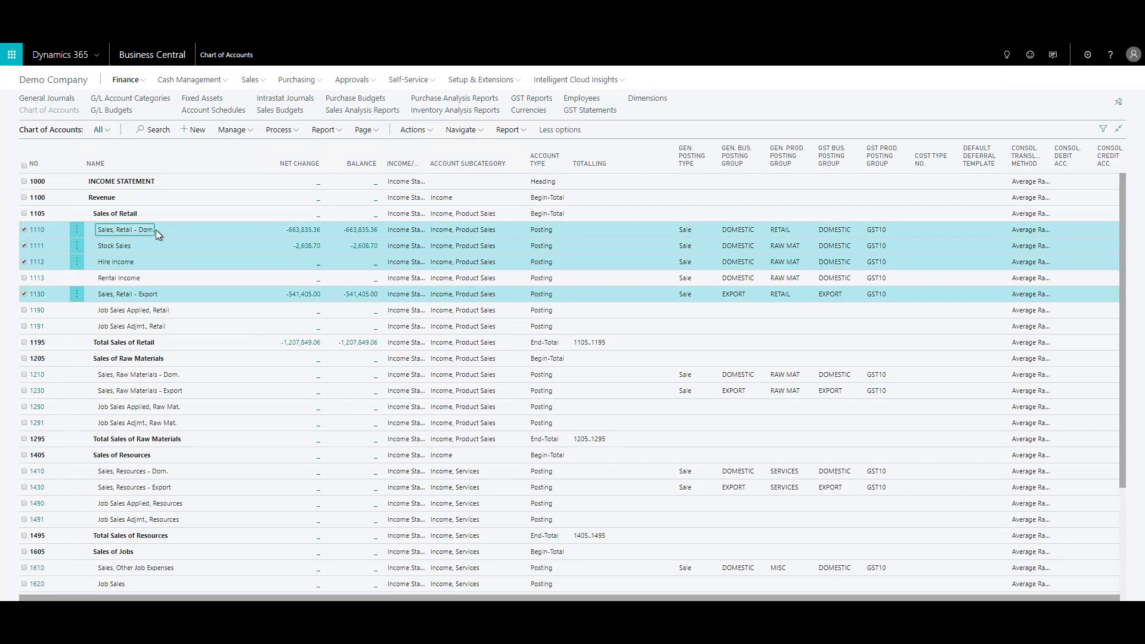
left_click(98, 272, "shift")
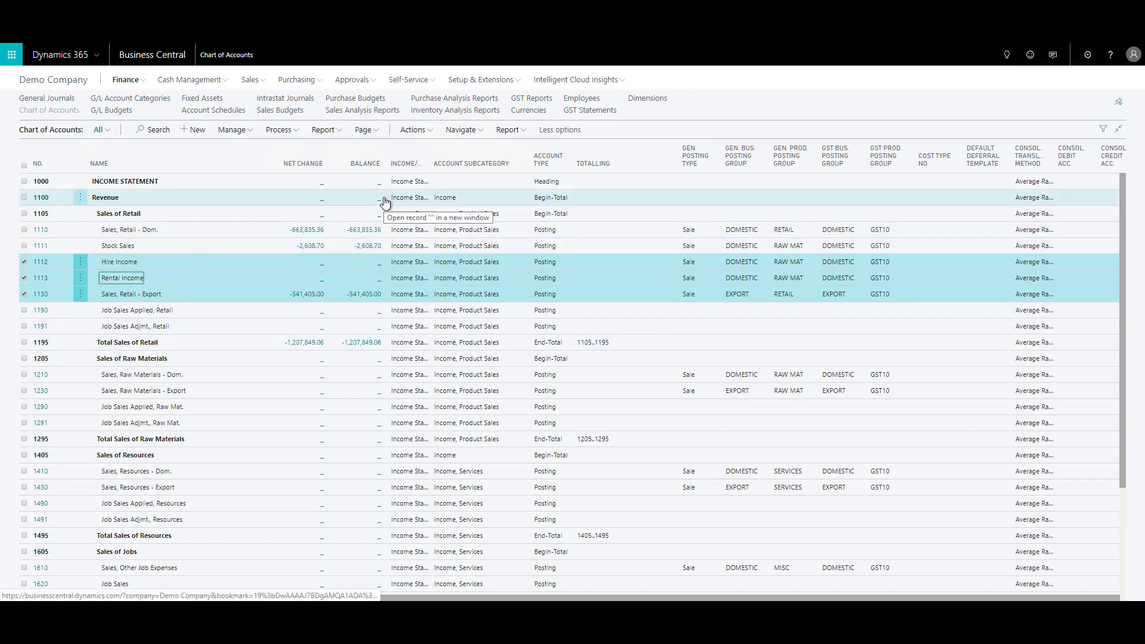
left_click(461, 129)
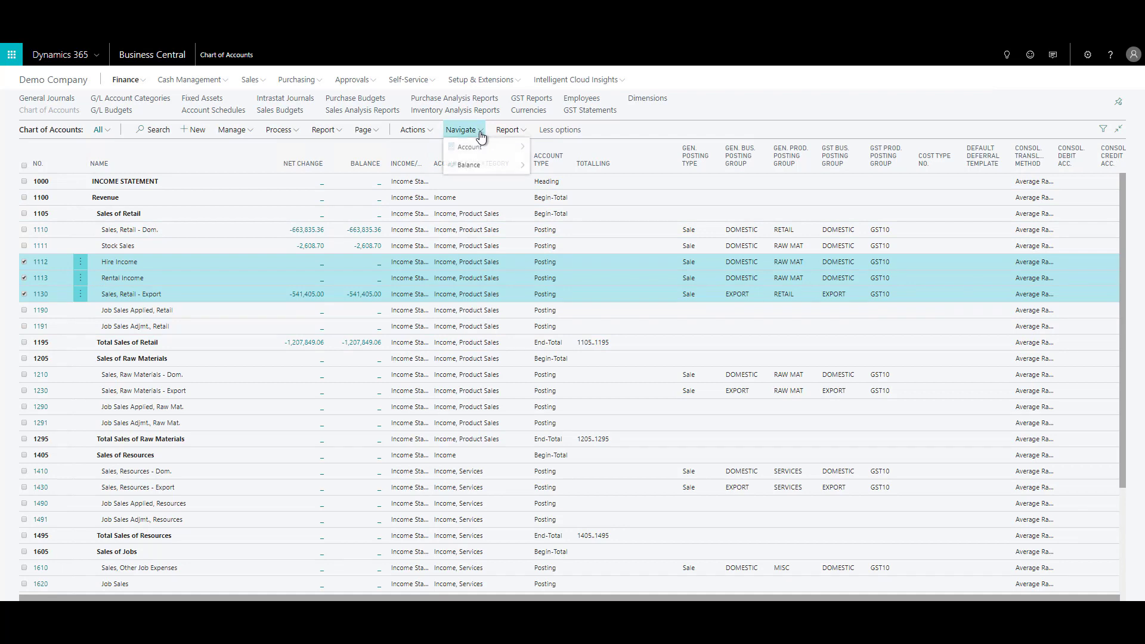
mouse_move(474, 154)
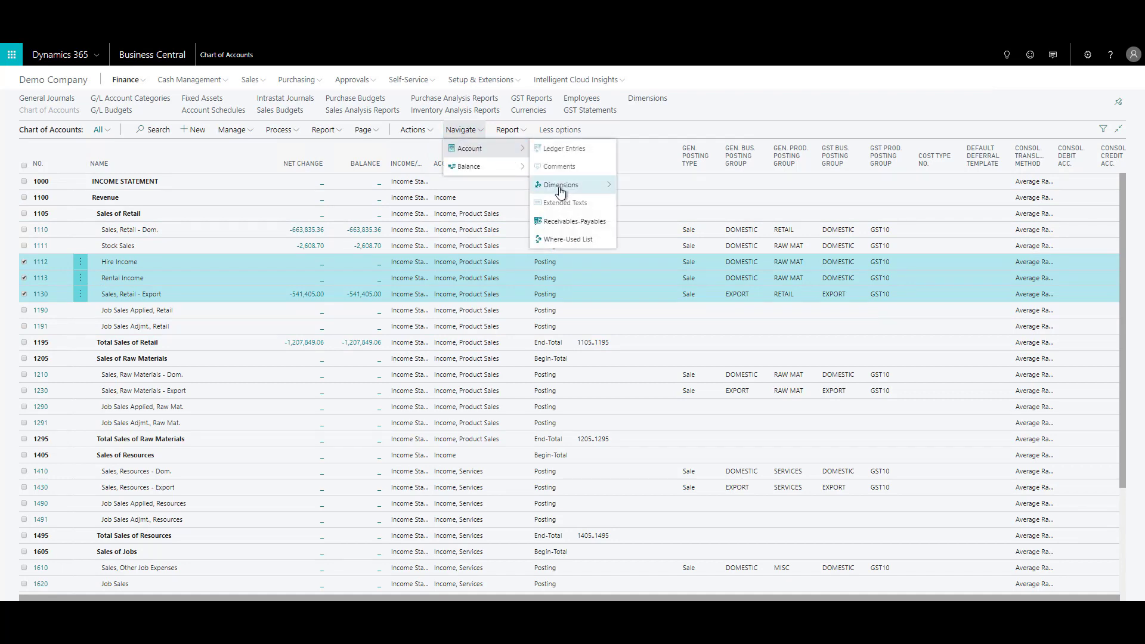
mouse_move(559, 187)
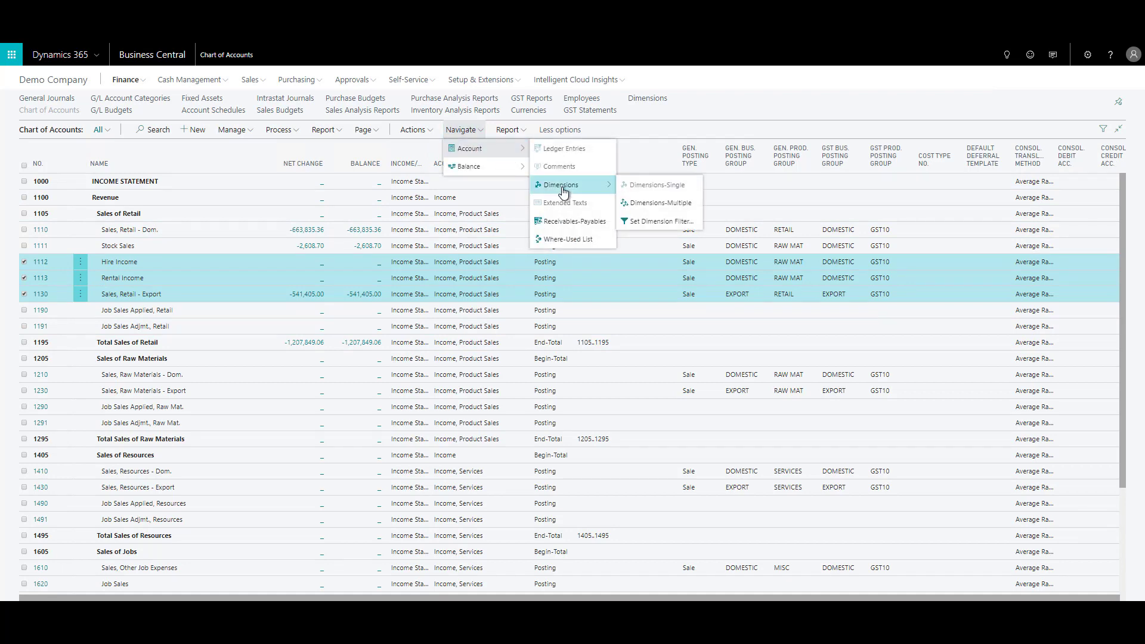
Step: In Dimensions-Multiple, add DEPARTMENT with value PROD and Code Mandatory posting for all three accounts
left_click(636, 205)
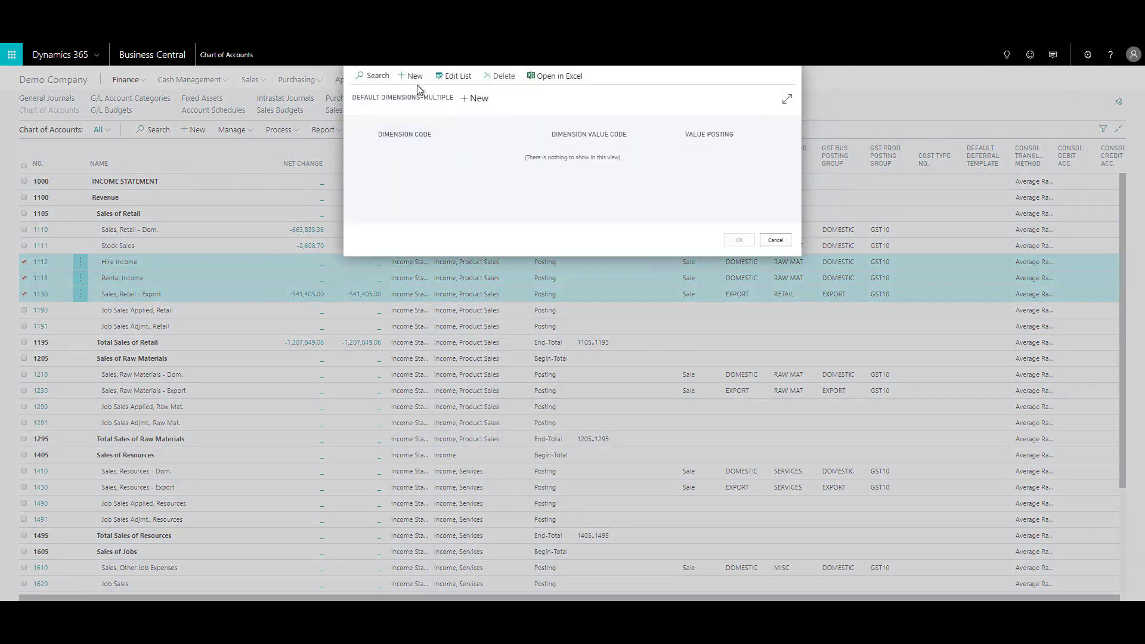
left_click(410, 76)
left_click(485, 148)
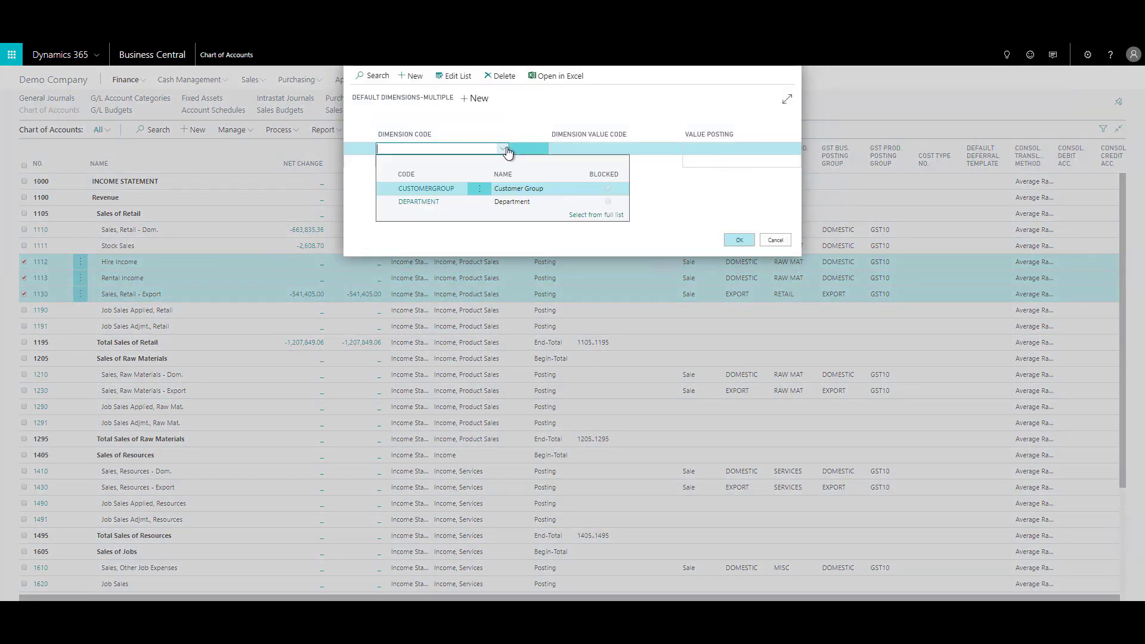
left_click(503, 148)
left_click(502, 148)
left_click(453, 201)
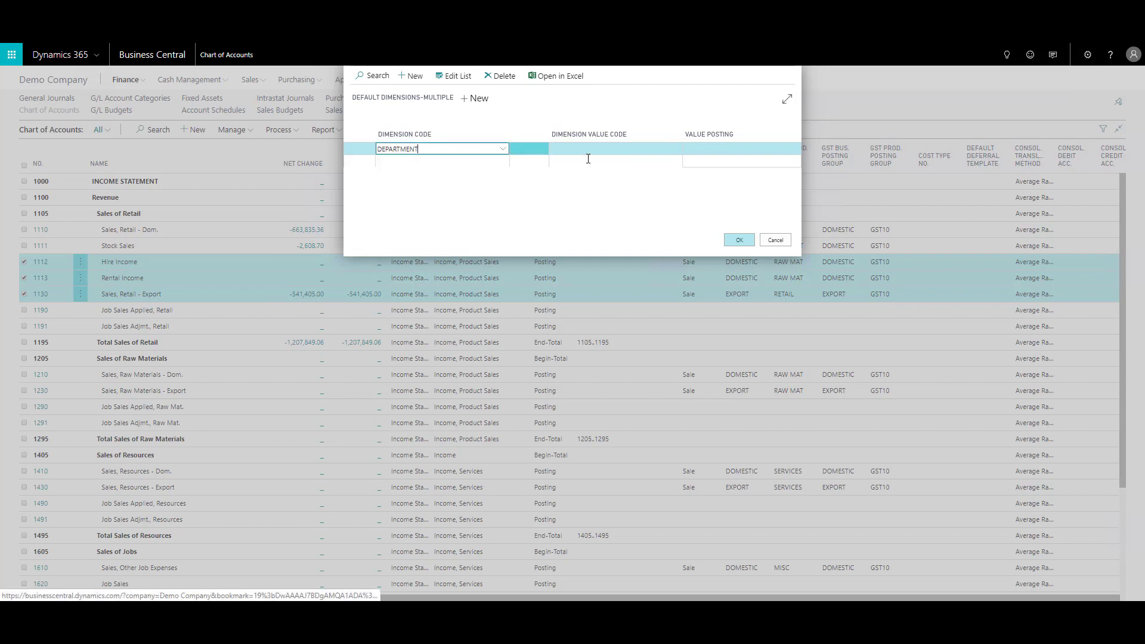
left_click(620, 149)
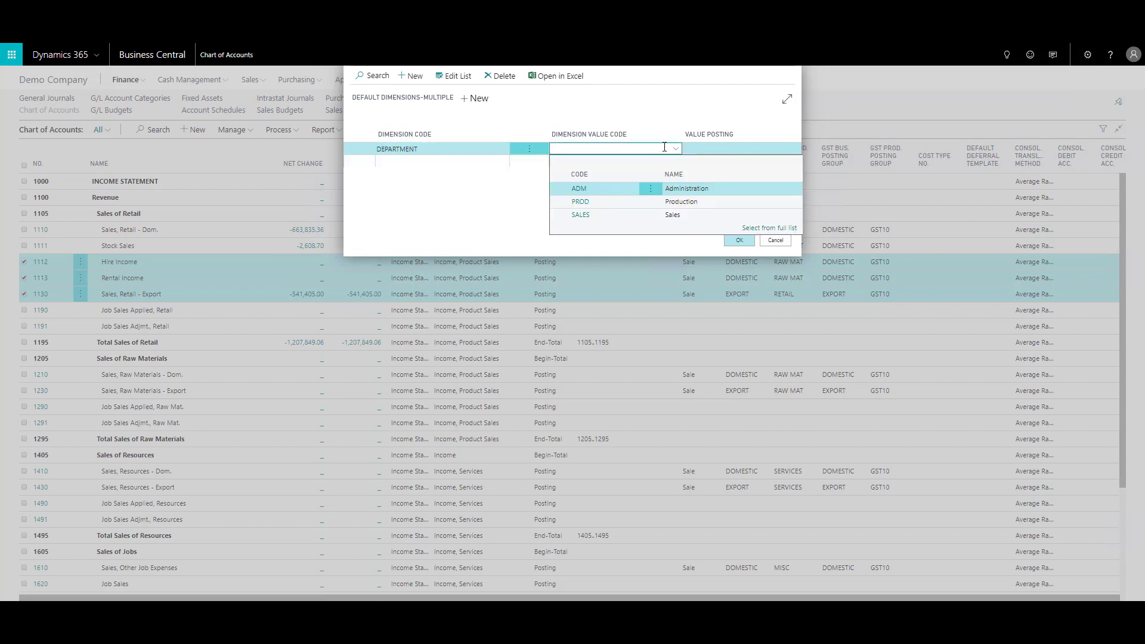
left_click(624, 203)
left_click(782, 151)
left_click(782, 150)
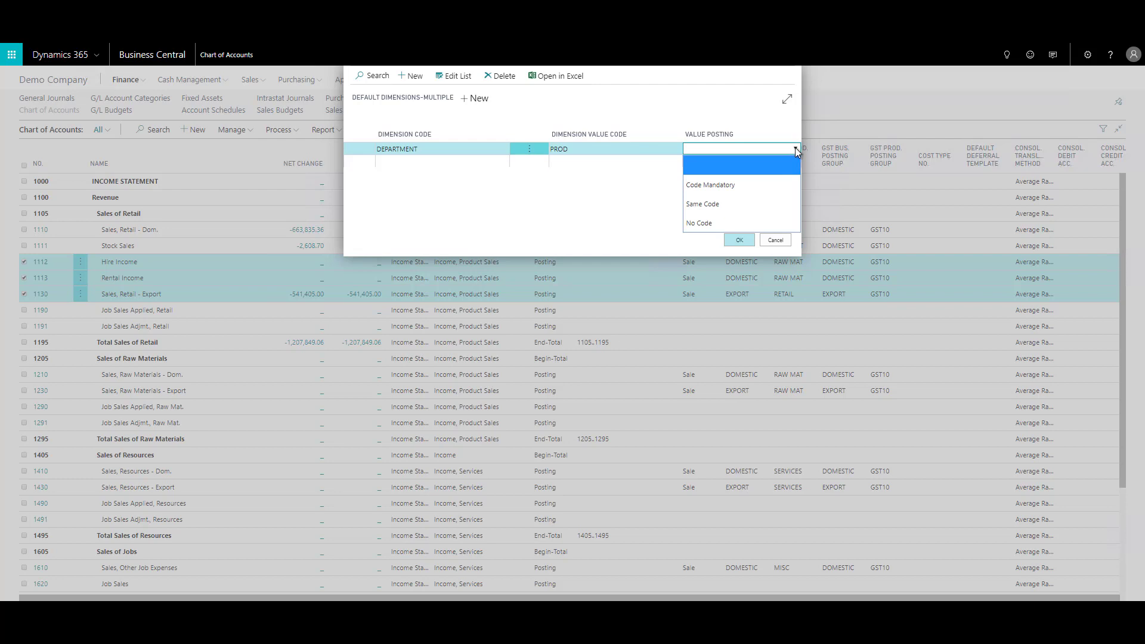
left_click(747, 186)
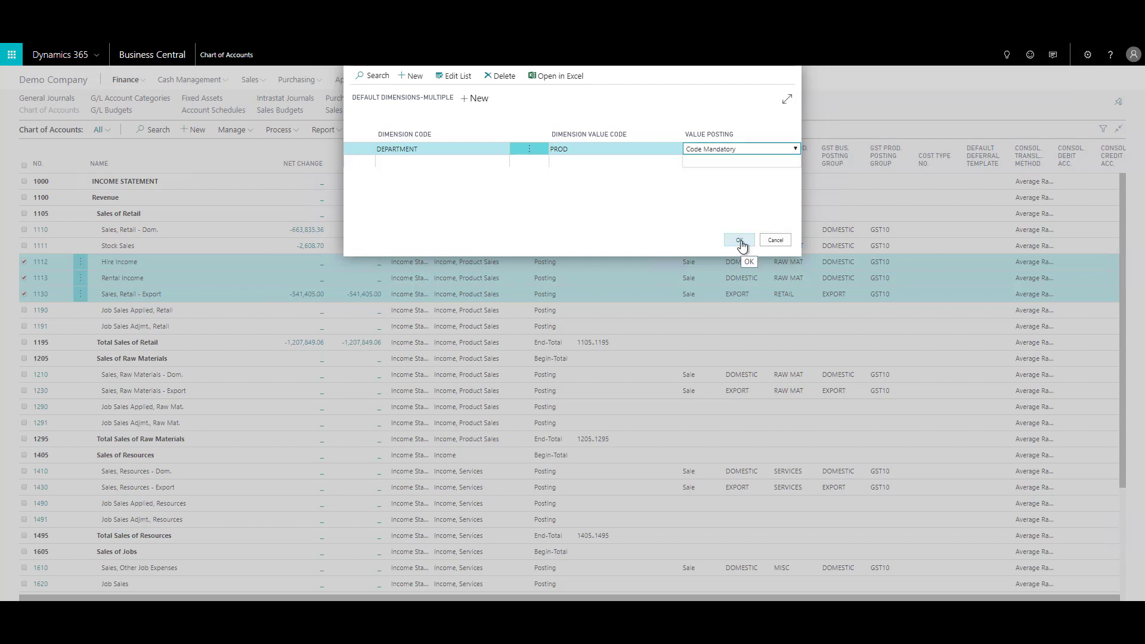
left_click(740, 240)
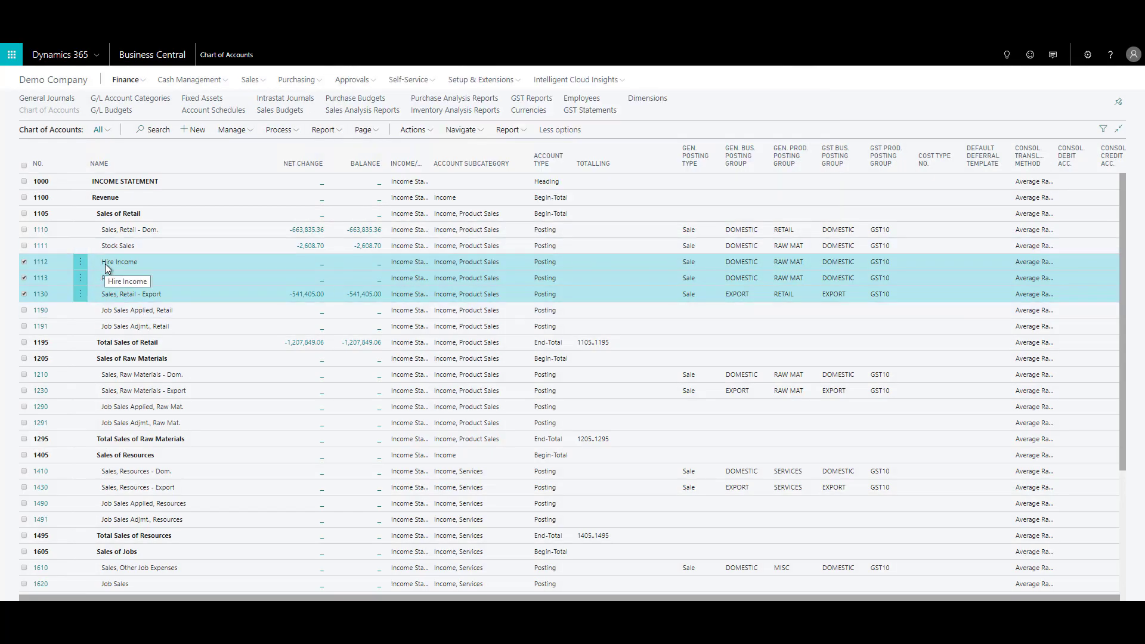
Step: Select only account 1130 and open its Dimensions-Single default dimensions
left_click(99, 298)
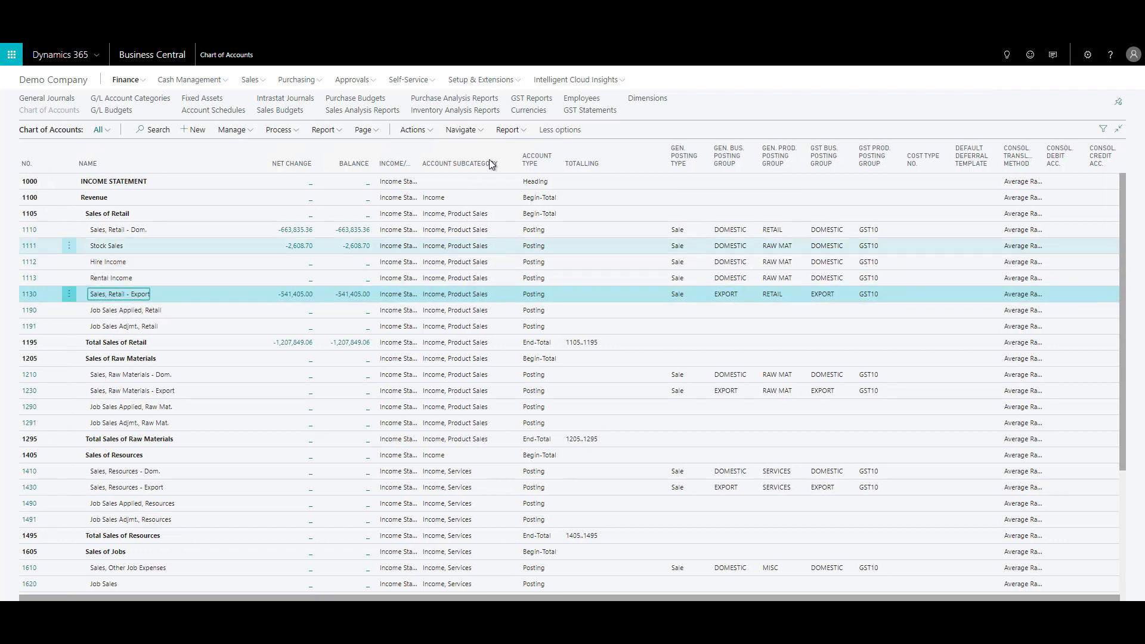
left_click(460, 129)
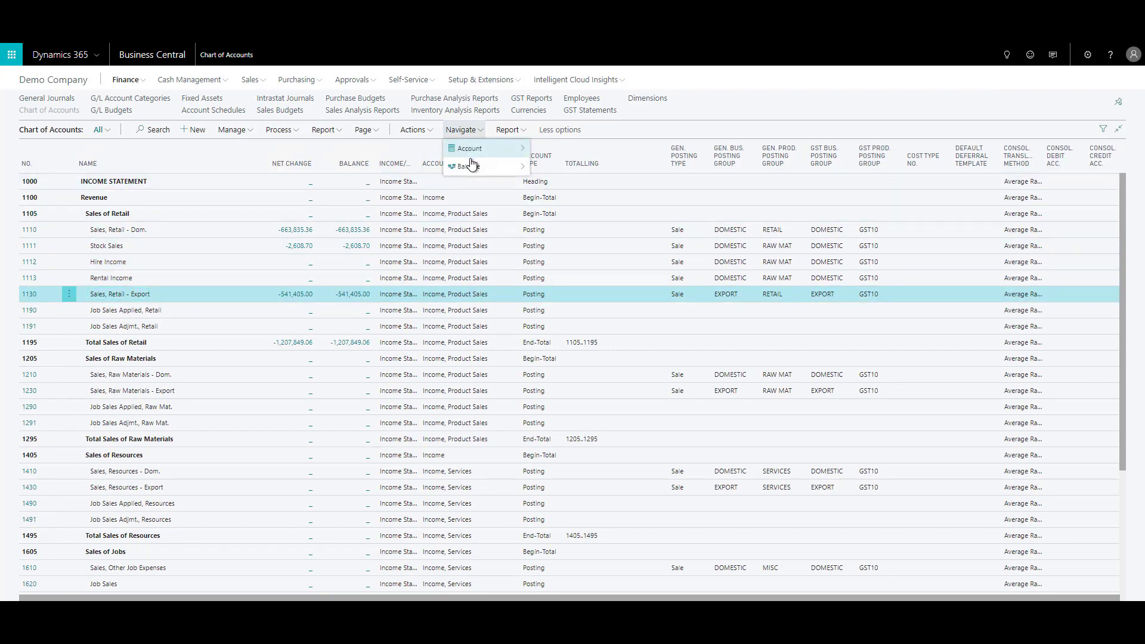
mouse_move(471, 150)
mouse_move(573, 188)
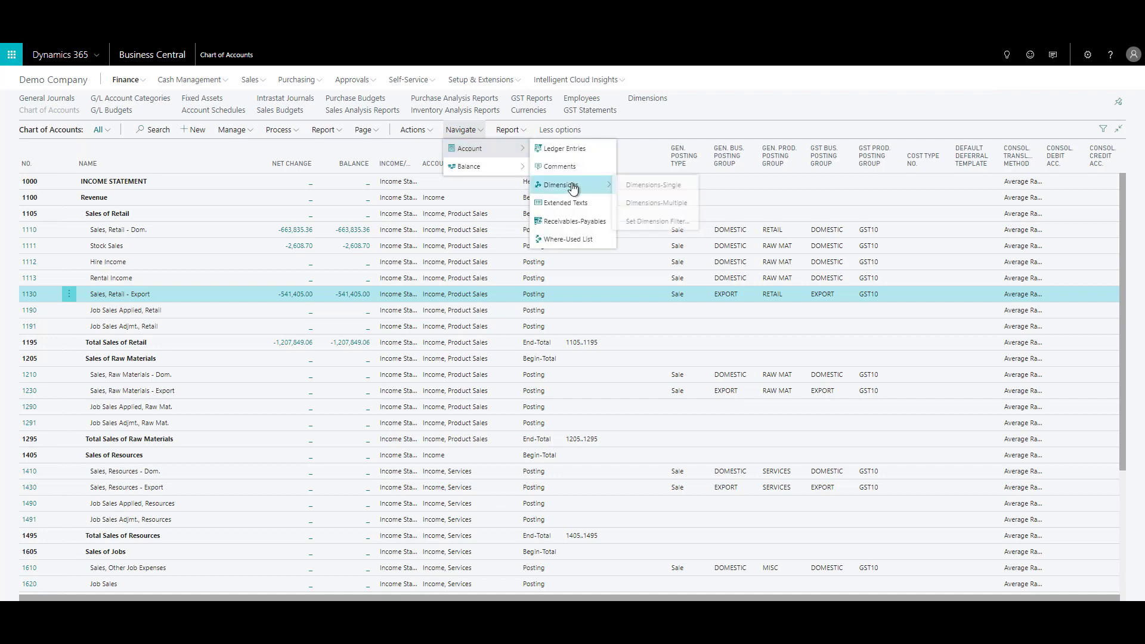
left_click(652, 185)
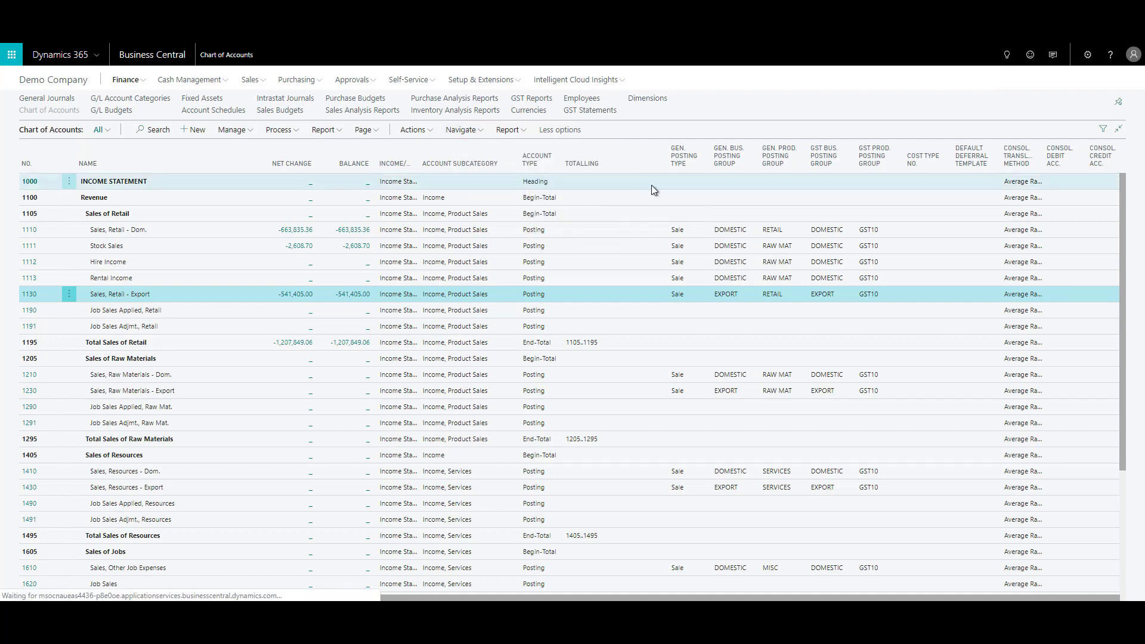